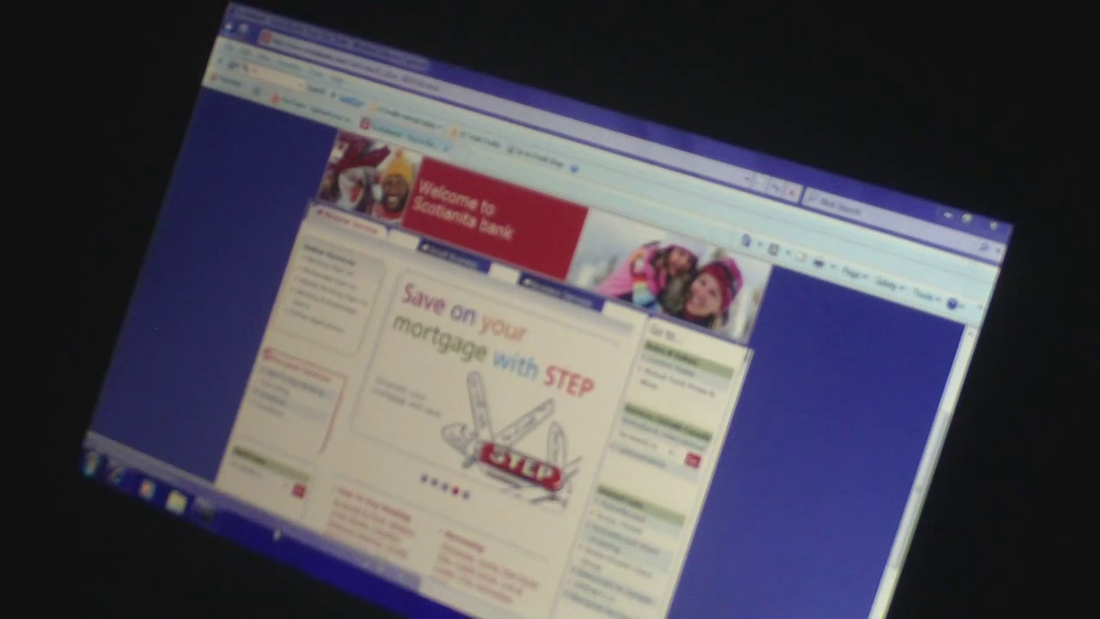
# Launch Command Prompt with cmd so it opens over the Scotiabank homepage
pyautogui.press('Return')
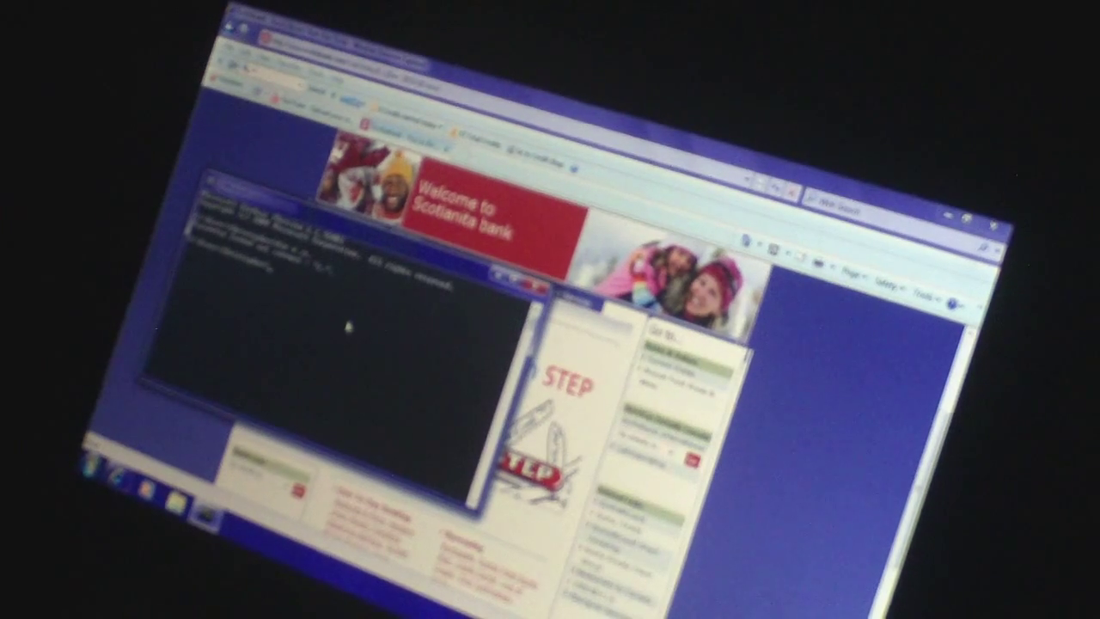